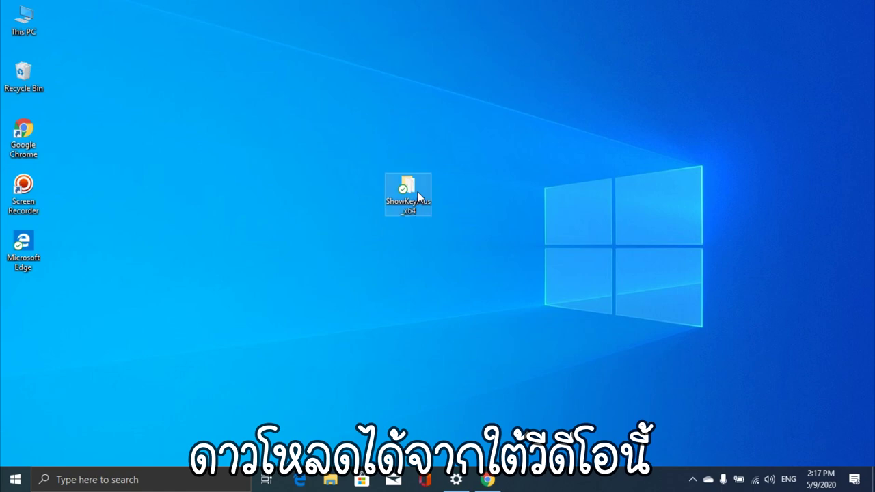
Run ShowKeyPlus from the ShowKeyPlus_x64 desktop folder to check the installed Windows product key, and close it with its folder
{"action": "double_click", "coordinate": [417, 193]}
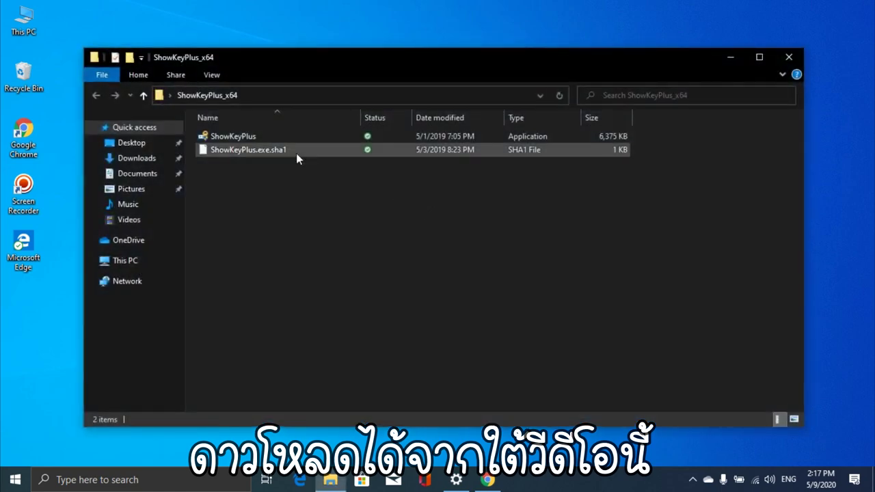
{"action": "double_click", "coordinate": [251, 137]}
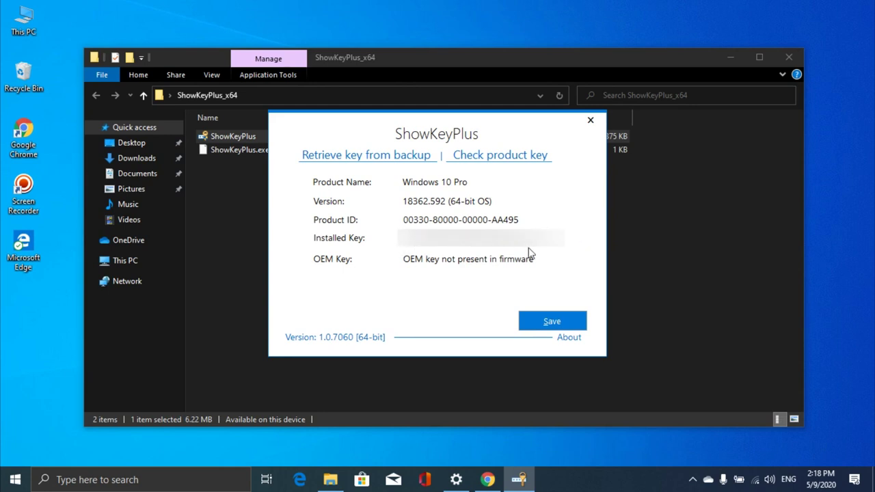
{"action": "left_click", "coordinate": [591, 120]}
{"action": "left_click", "coordinate": [790, 57]}
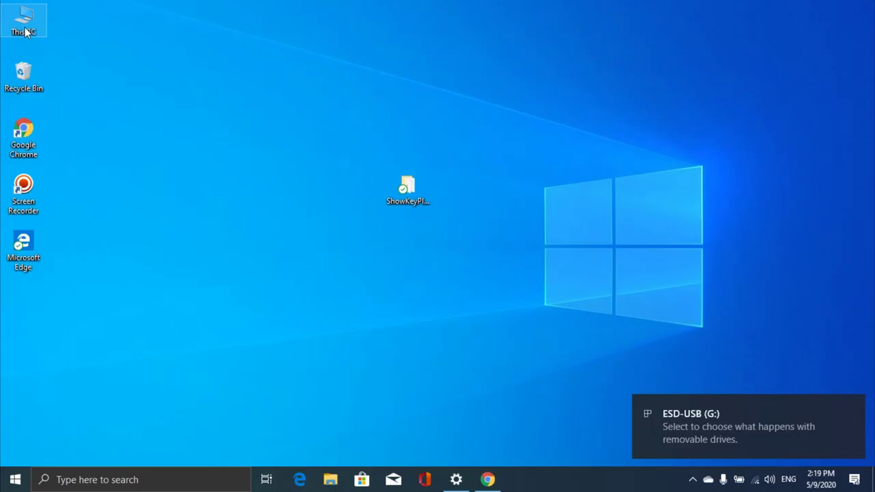
Open the format settings of the ESD-USB (G:) drive from This PC and set the volume label to HobbyBanBan
{"action": "double_click", "coordinate": [25, 31]}
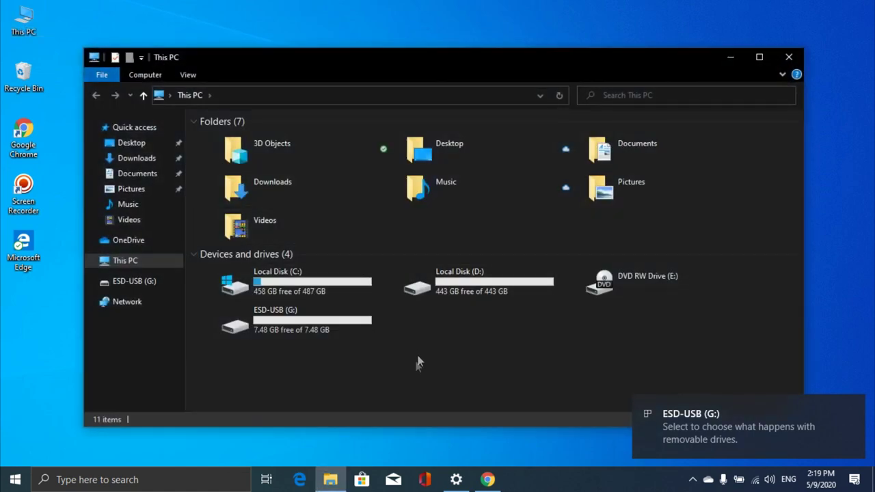
{"action": "left_click", "coordinate": [331, 329]}
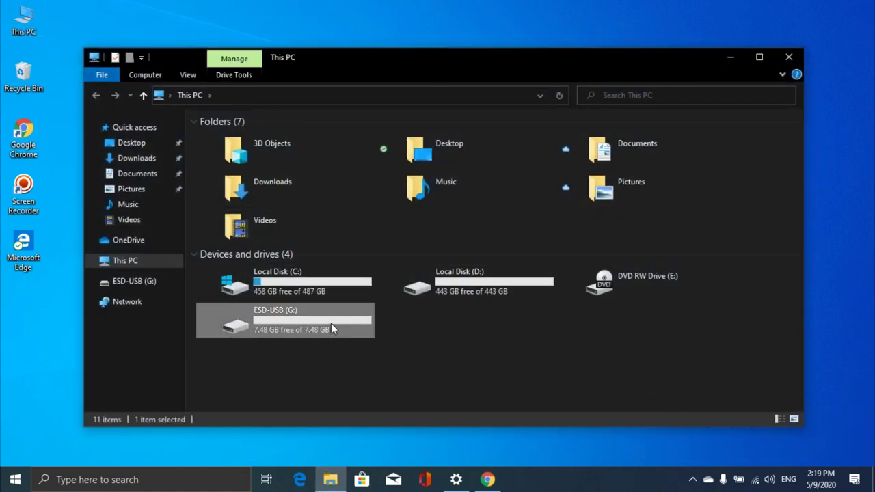
{"action": "right_click", "coordinate": [333, 329]}
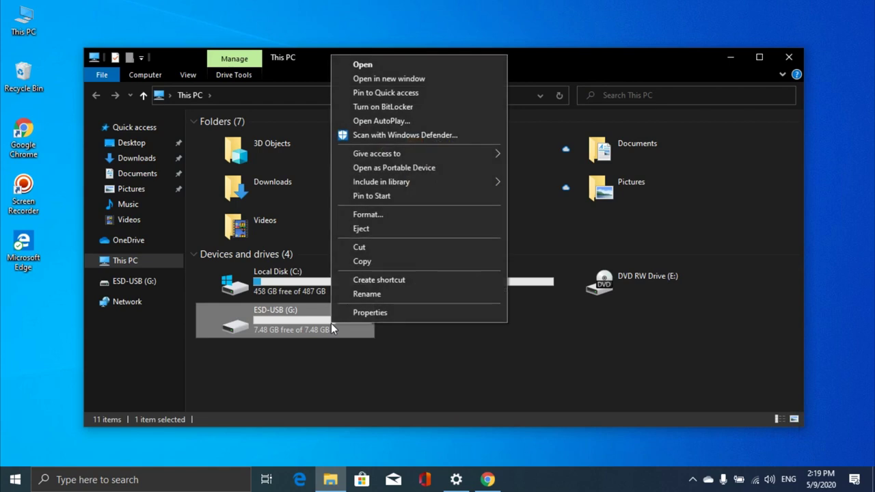
{"action": "left_click", "coordinate": [375, 216]}
{"action": "left_click", "coordinate": [273, 335]}
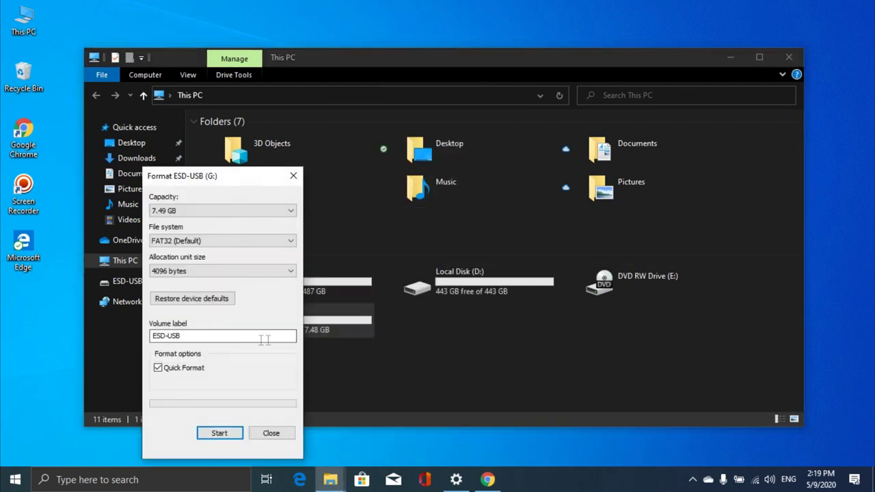
{"action": "left_click_drag", "start_coordinate": [212, 333], "coordinate": [150, 340]}
{"action": "type", "text": "HobbyBanBan"}
Run the quick format of the G: drive, accept erasing its data, and close the format dialog and This PC
{"action": "left_click", "coordinate": [219, 434]}
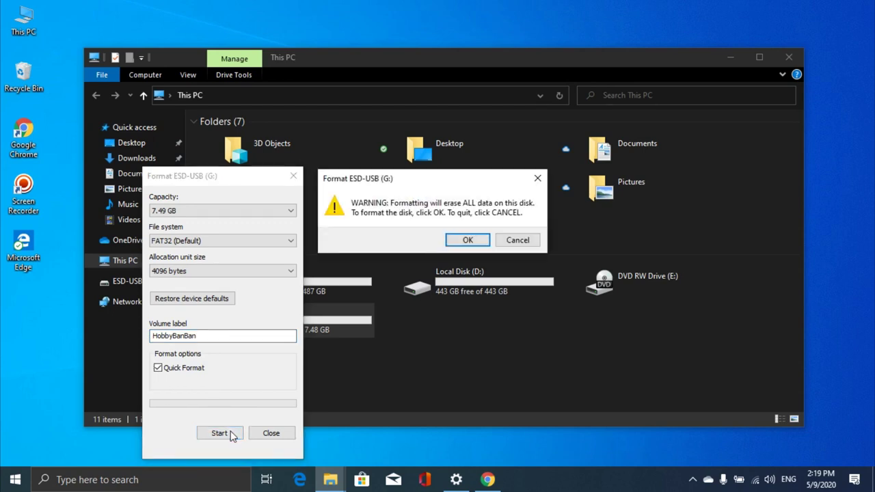
{"action": "left_click", "coordinate": [467, 243]}
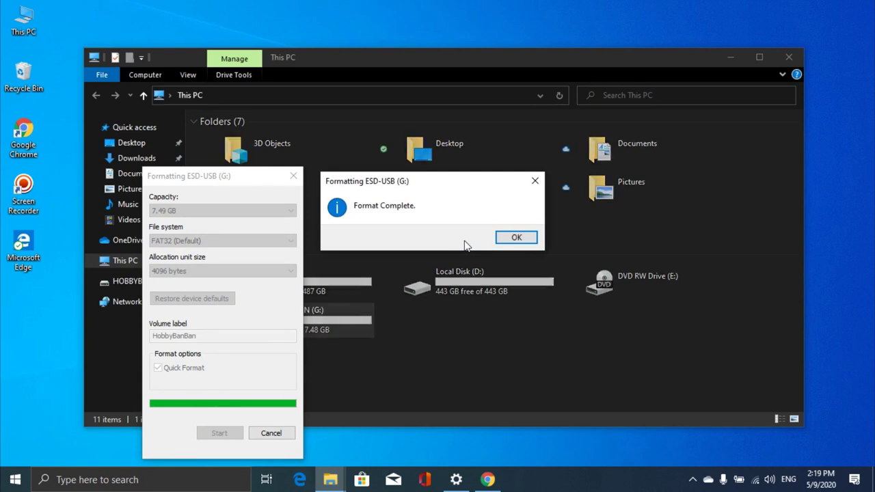
{"action": "left_click", "coordinate": [517, 238]}
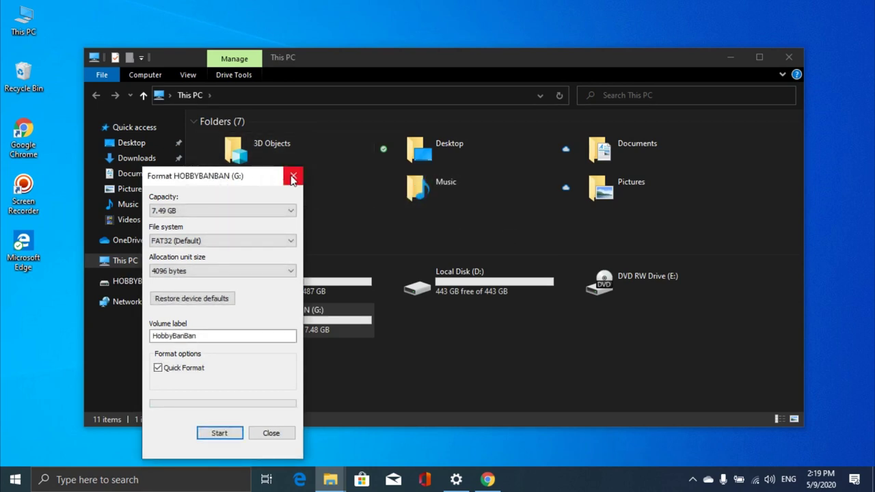
{"action": "left_click", "coordinate": [292, 177]}
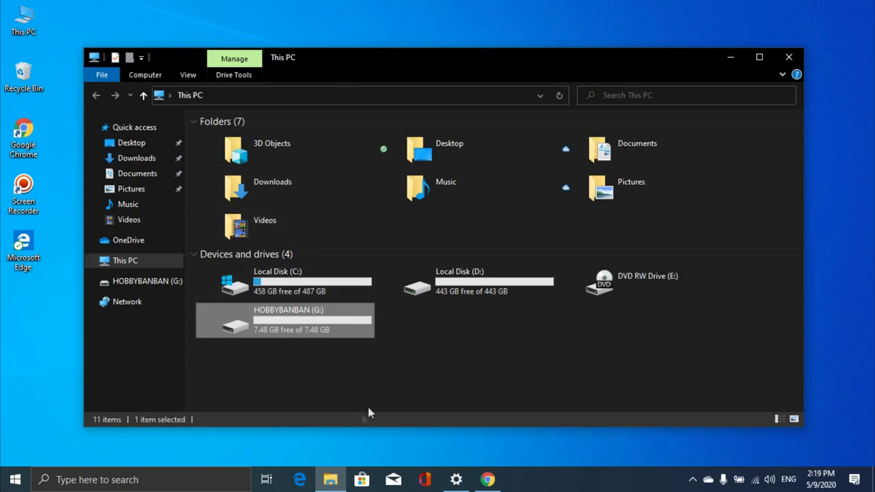
{"action": "left_click", "coordinate": [789, 59]}
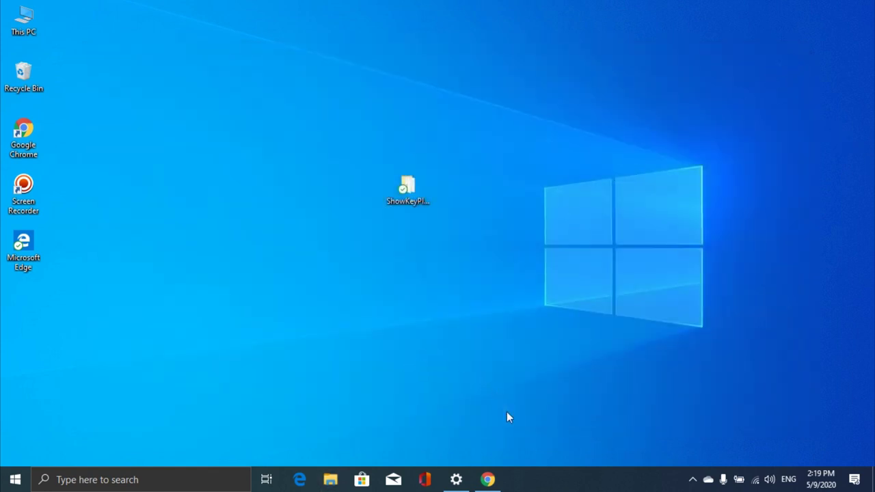
Close the Google Chrome and Settings windows still running in the background
{"action": "right_click", "coordinate": [490, 479]}
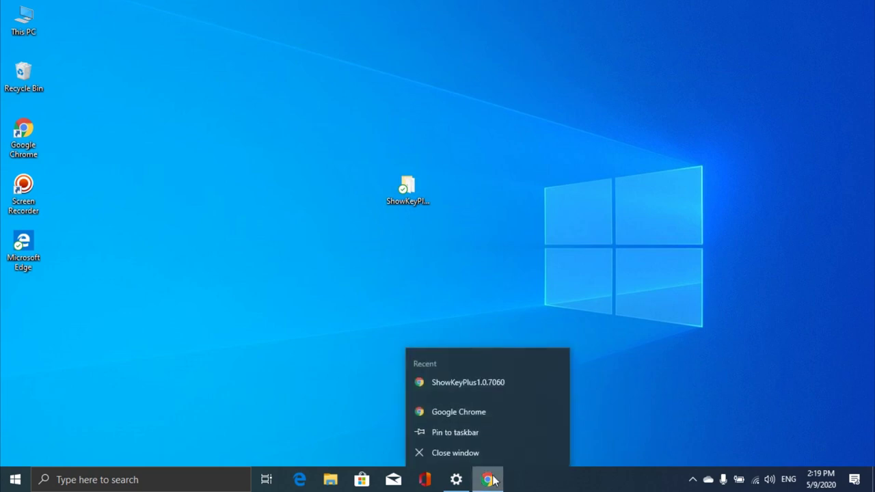
{"action": "left_click", "coordinate": [464, 453]}
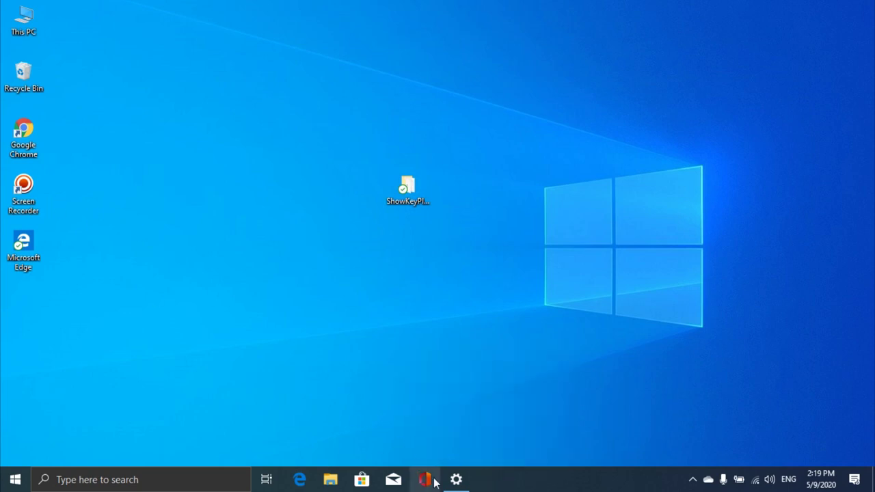
{"action": "right_click", "coordinate": [456, 479]}
{"action": "left_click", "coordinate": [438, 454]}
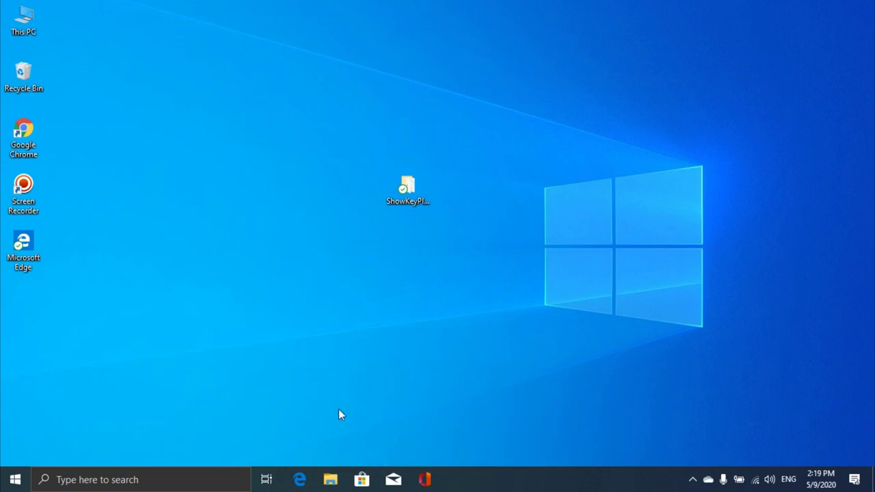
Open Google Chrome in a maximized window and search Google for "media creation tool"
{"action": "double_click", "coordinate": [18, 137]}
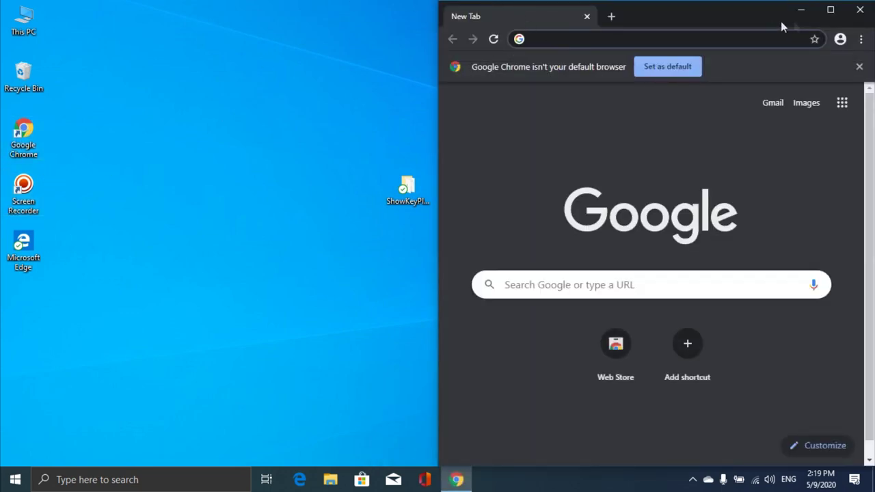
{"action": "left_click", "coordinate": [830, 9]}
{"action": "left_click", "coordinate": [289, 274]}
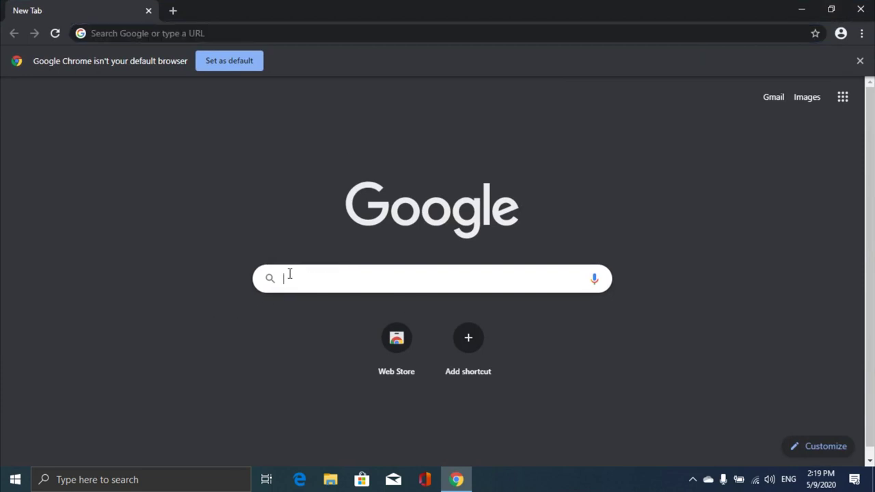
{"action": "type", "text": "Media"}
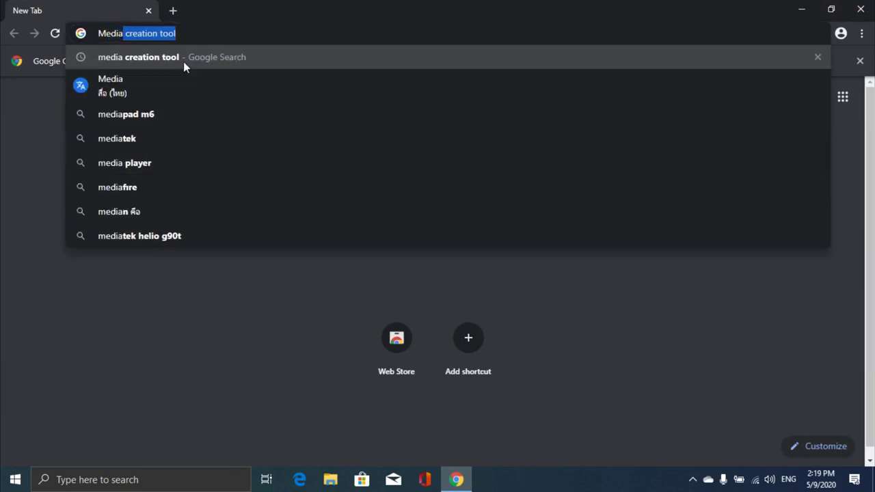
{"action": "left_click", "coordinate": [139, 59]}
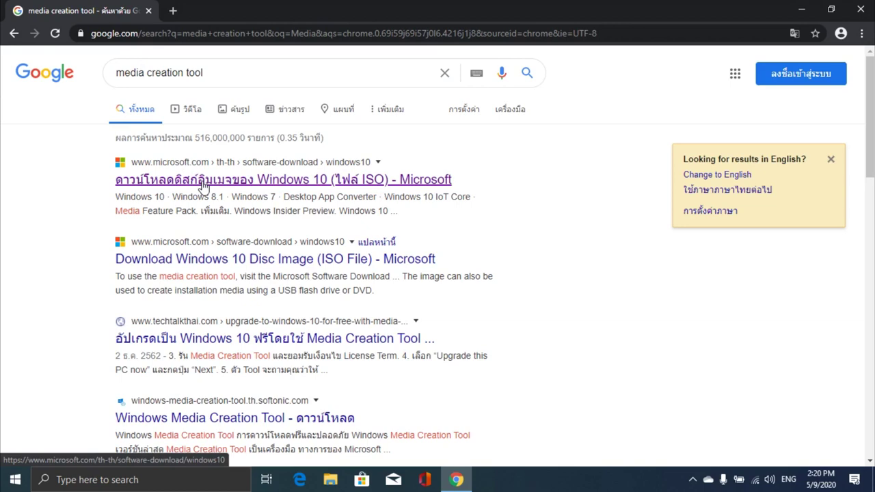
Open Microsoft's Thai Windows 10 download page from the results and download the Media Creation Tool
{"action": "left_click", "coordinate": [204, 184]}
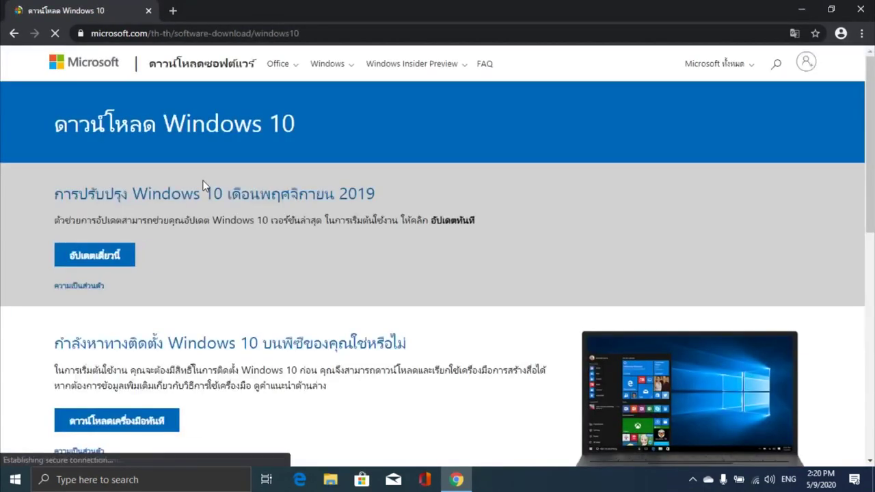
{"action": "scroll", "coordinate": [235, 354], "scroll_direction": "down", "scroll_amount": 1}
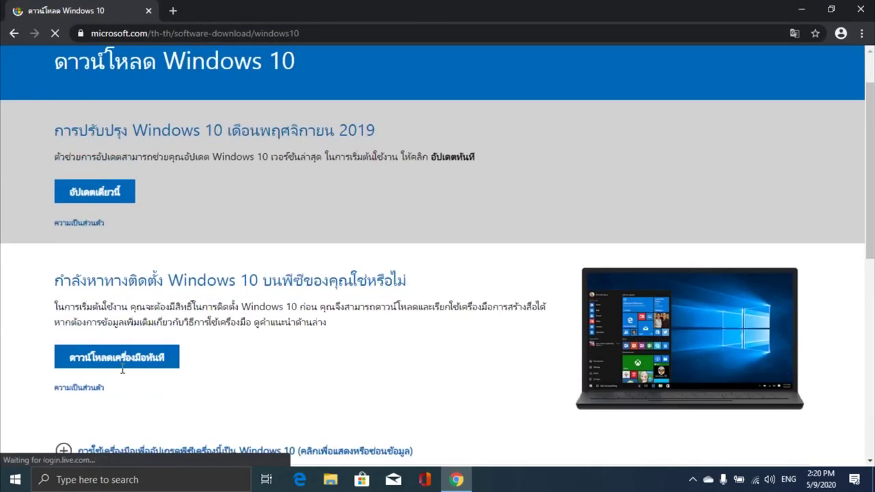
{"action": "scroll", "coordinate": [123, 369], "scroll_direction": "down", "scroll_amount": 2}
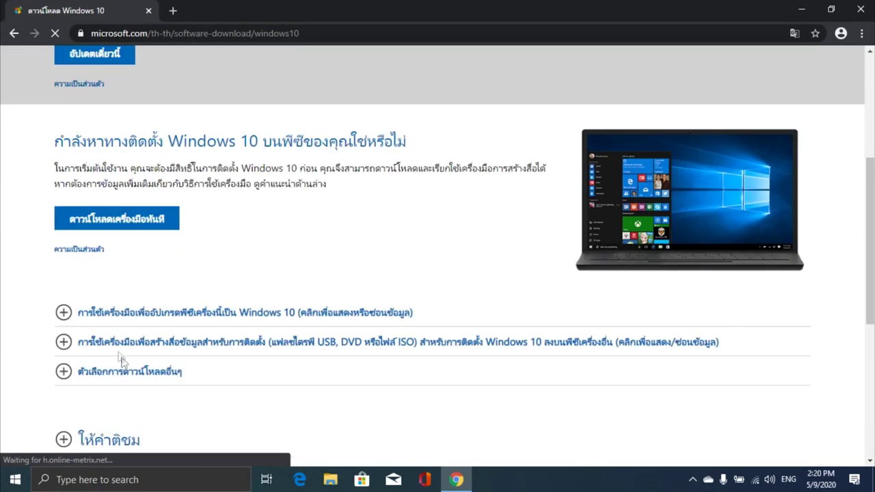
{"action": "left_click", "coordinate": [109, 231]}
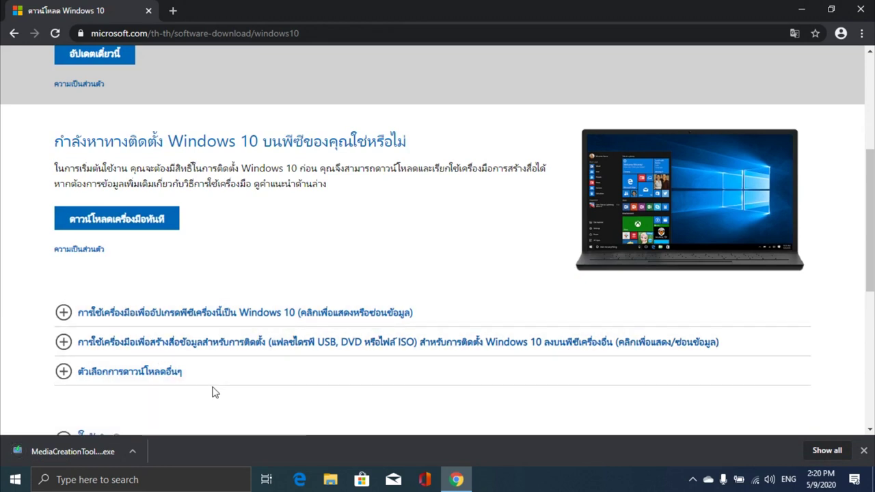
Run the downloaded MediaCreationTool executable and close the browser while the setup prepares
{"action": "left_click", "coordinate": [133, 456]}
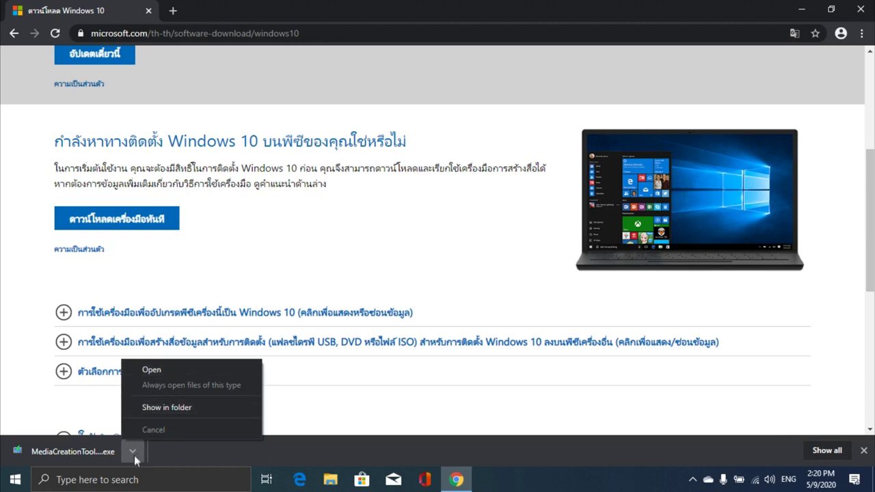
{"action": "left_click", "coordinate": [152, 370]}
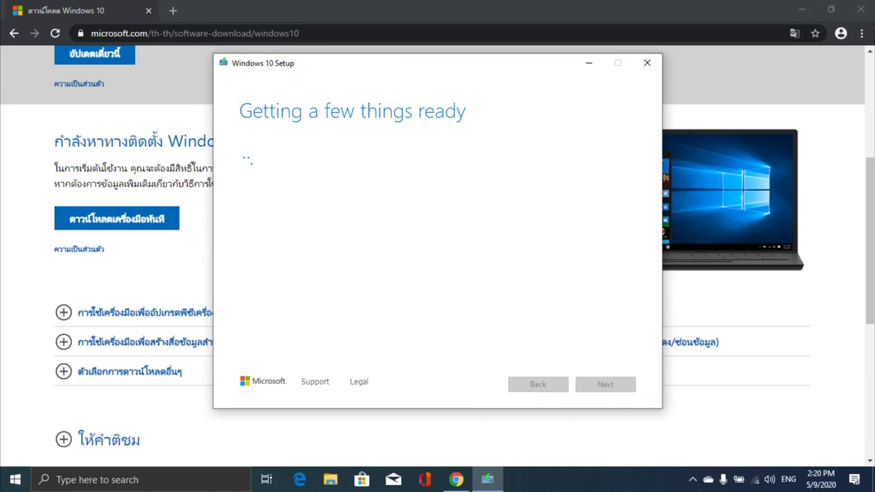
{"action": "left_click", "coordinate": [691, 481]}
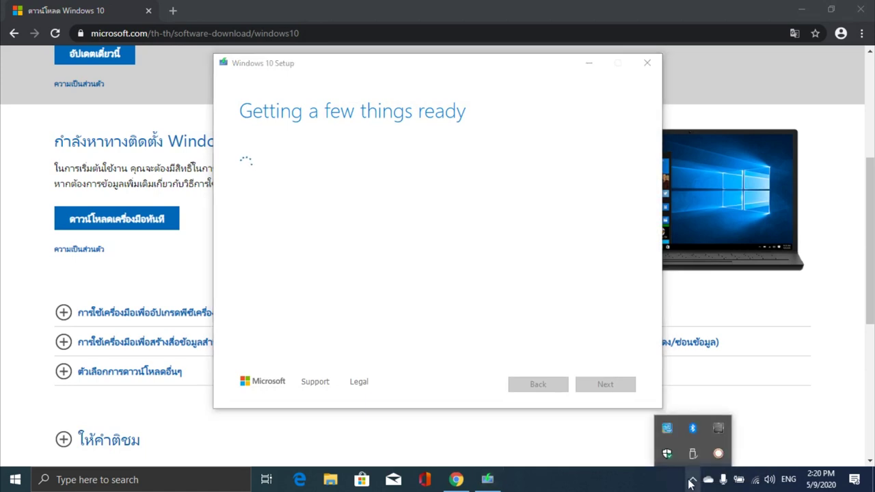
{"action": "left_click", "coordinate": [575, 483]}
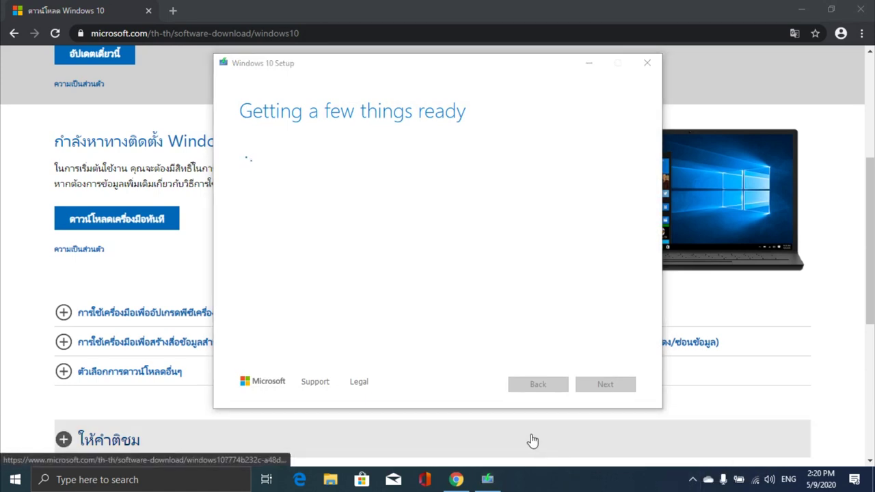
{"action": "left_click", "coordinate": [861, 9]}
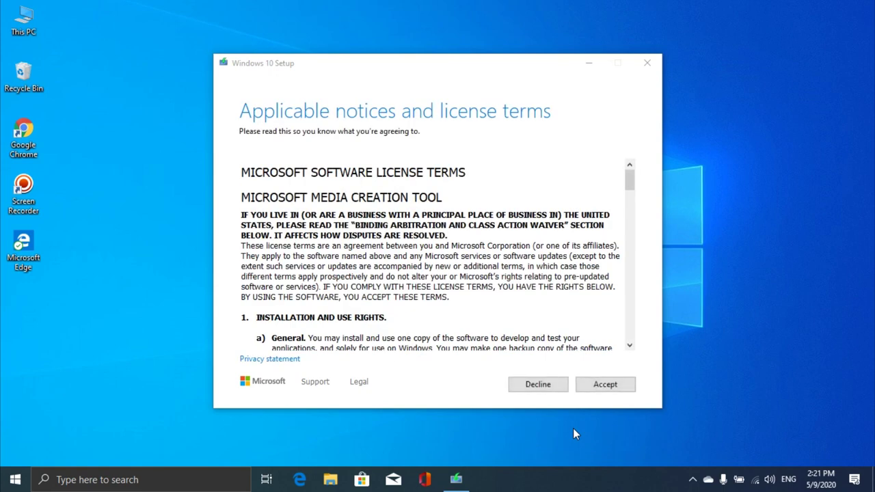
Accept the license terms and choose to create installation media for another PC
{"action": "left_click", "coordinate": [605, 385]}
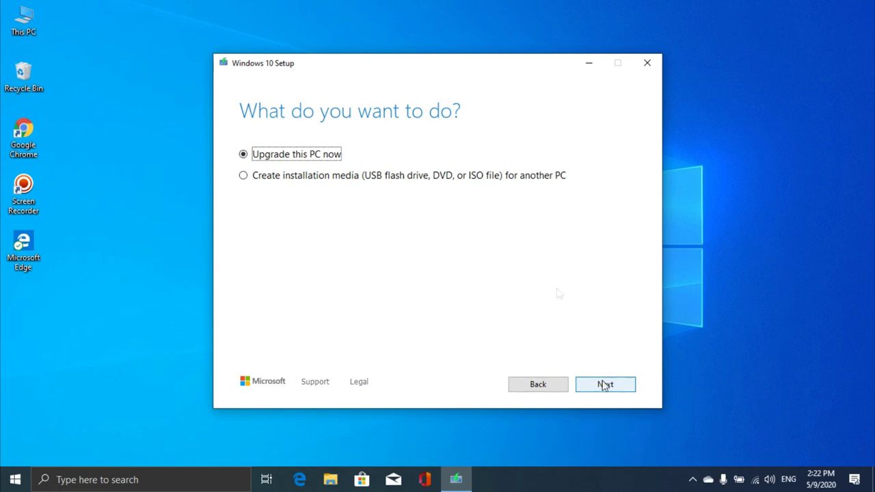
{"action": "left_click", "coordinate": [260, 179]}
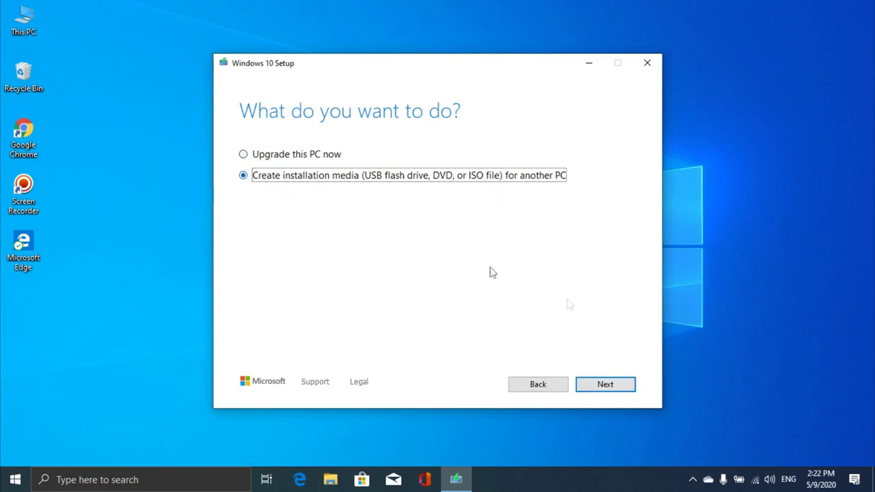
{"action": "left_click", "coordinate": [620, 385]}
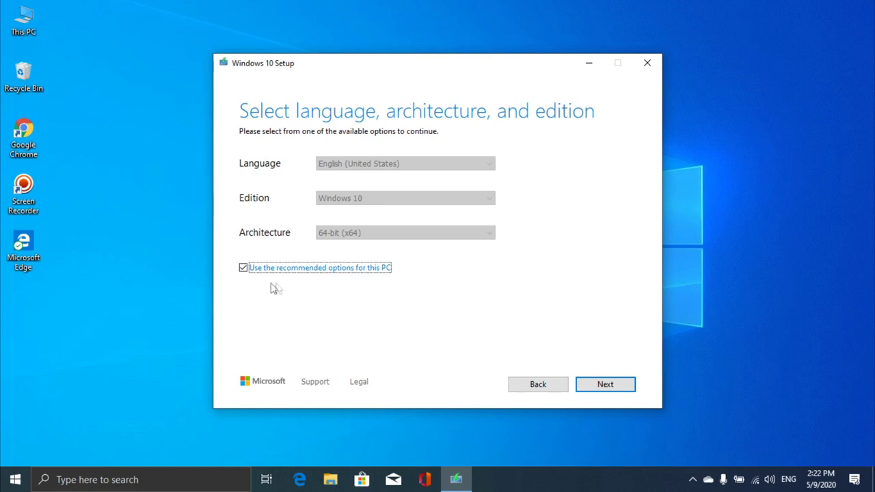
Create the media with the recommended options for this PC on USB flash drive G: (HOBBYBANBAN), and finish the setup
{"action": "left_click", "coordinate": [606, 384]}
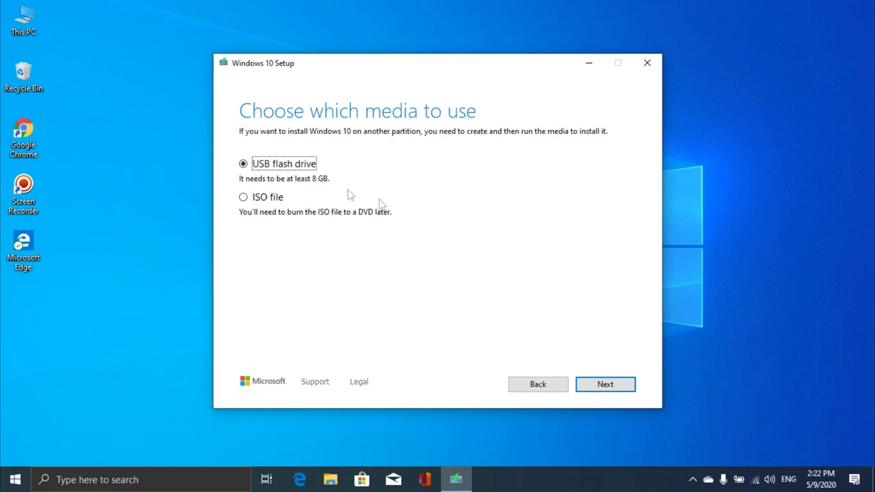
{"action": "left_click", "coordinate": [606, 385]}
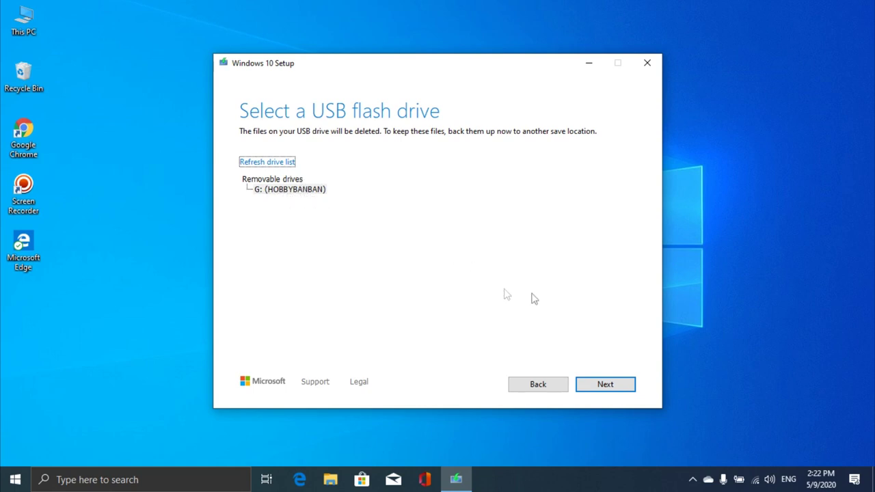
{"action": "left_click", "coordinate": [619, 385]}
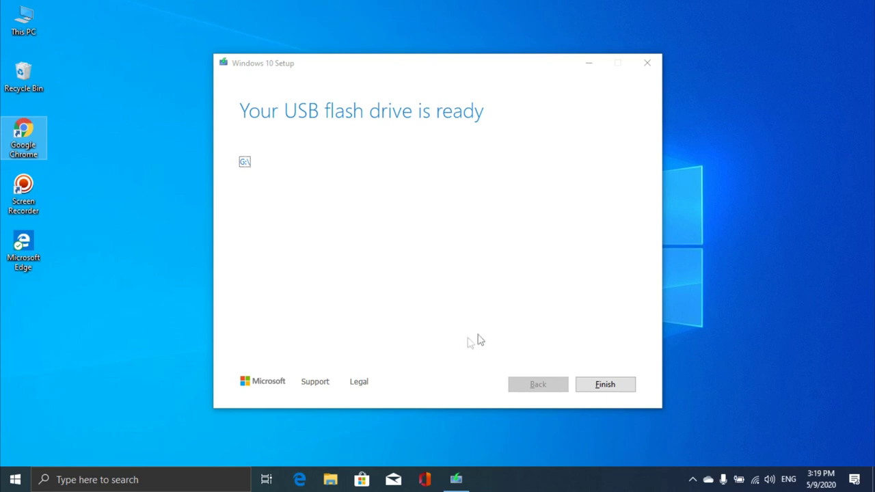
{"action": "left_click", "coordinate": [624, 389]}
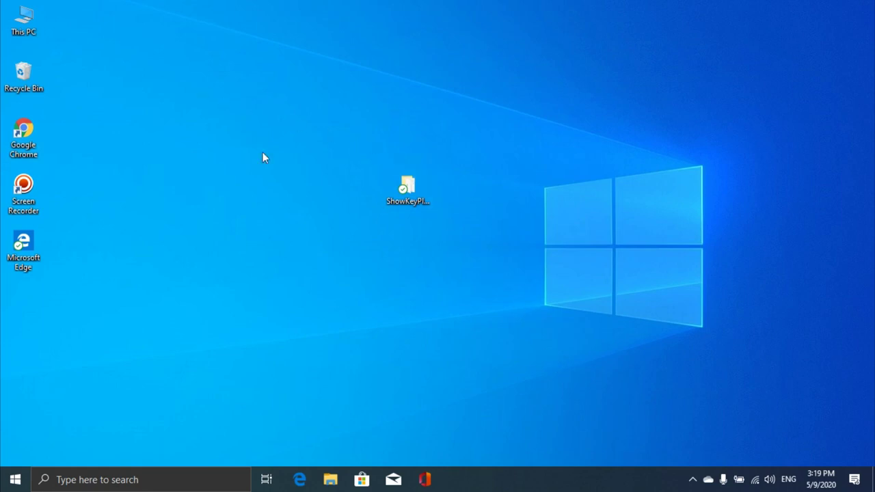
Check the used space and contents of the ESD-USB (G:) drive from This PC, and close the window
{"action": "double_click", "coordinate": [27, 24]}
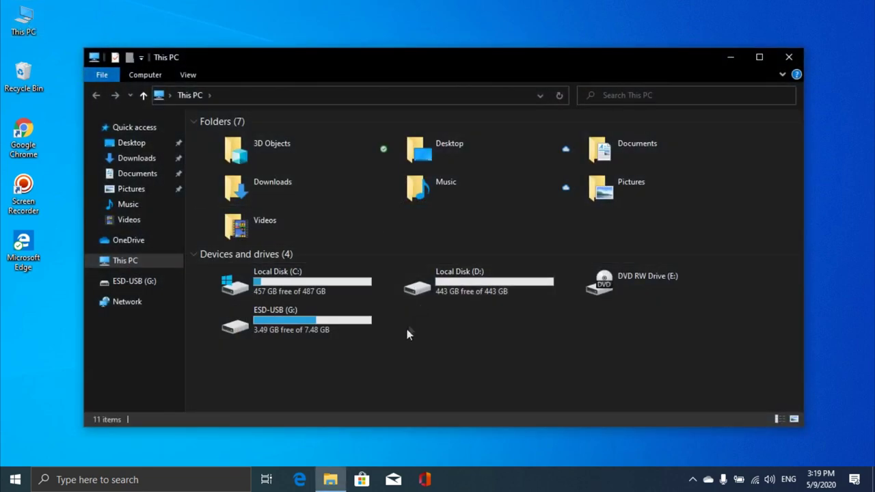
{"action": "left_click", "coordinate": [317, 330]}
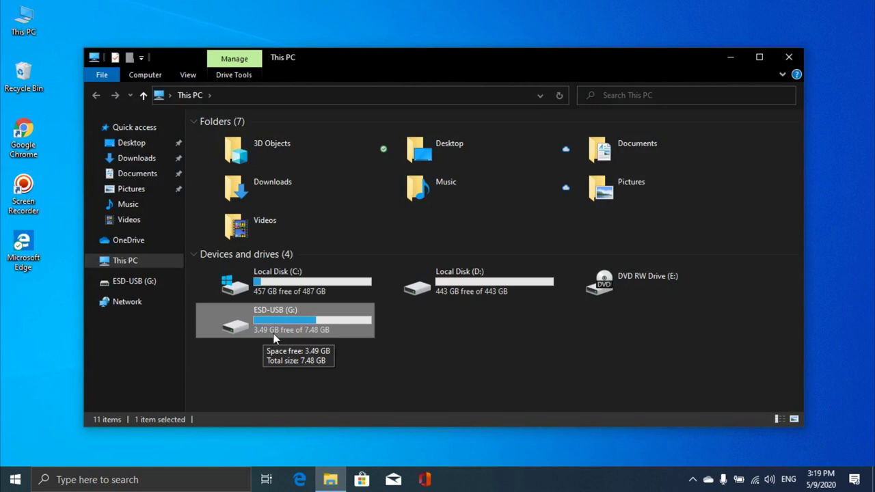
{"action": "double_click", "coordinate": [345, 321]}
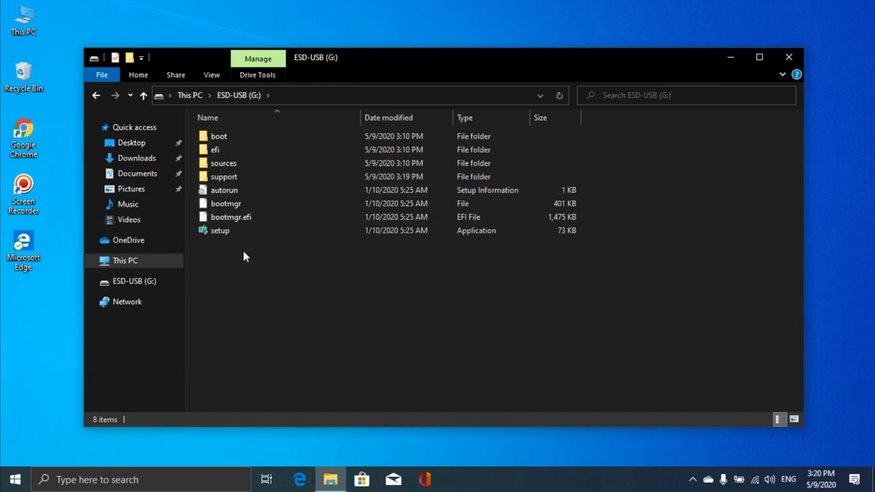
{"action": "left_click", "coordinate": [789, 57]}
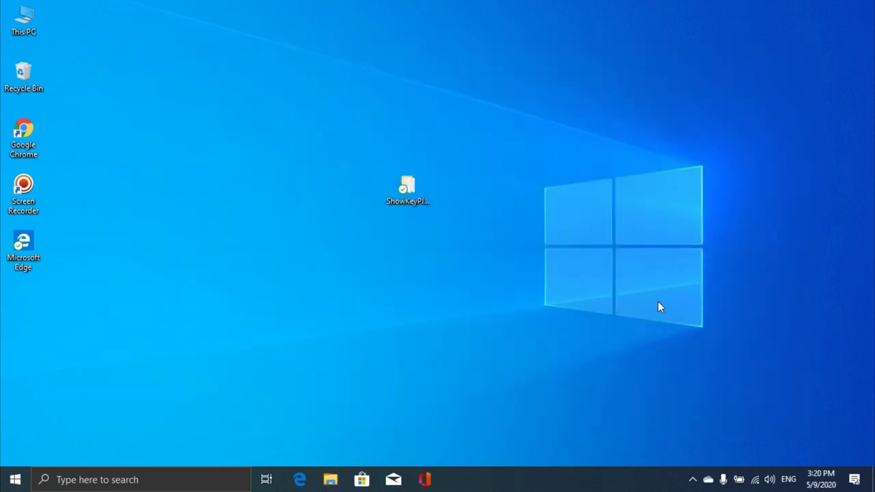